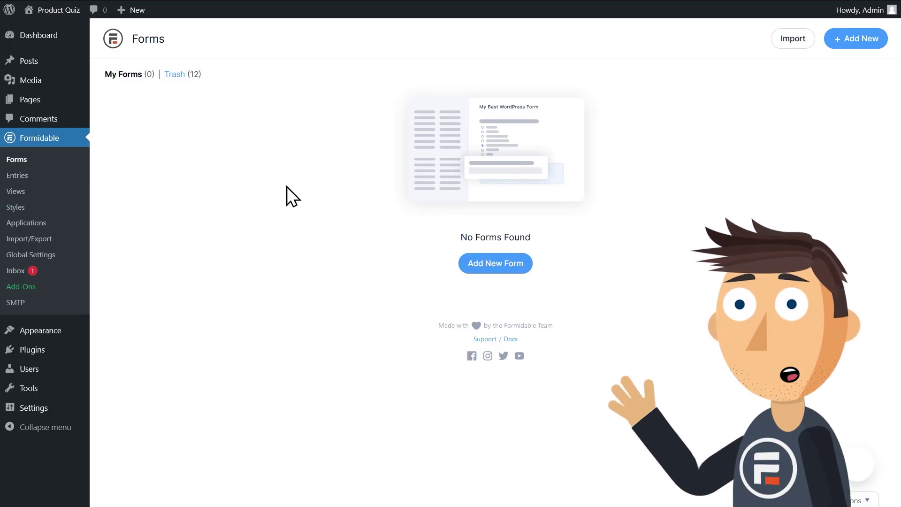
Step: Create a new form from the Conversational Forms 'Product Recommendation Quiz' template, found by searching 'product rec'
left_click(860, 39)
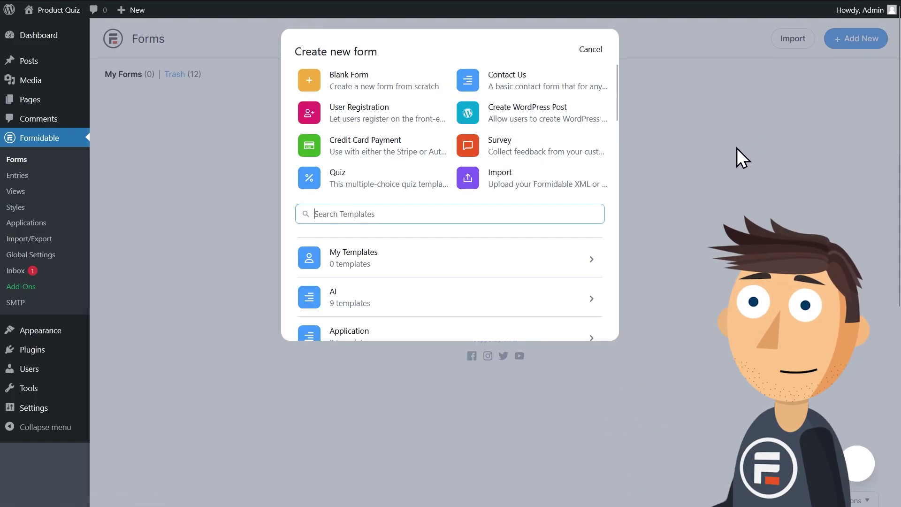
type("product rec")
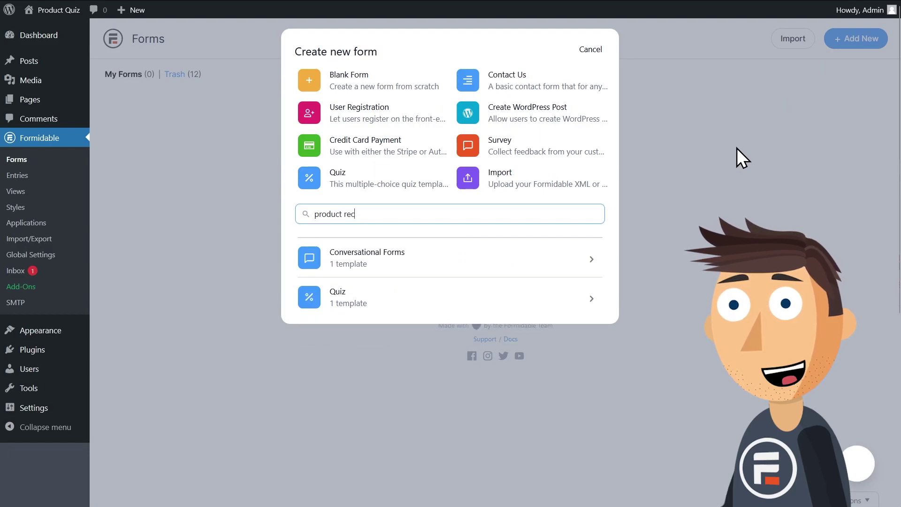
left_click(408, 268)
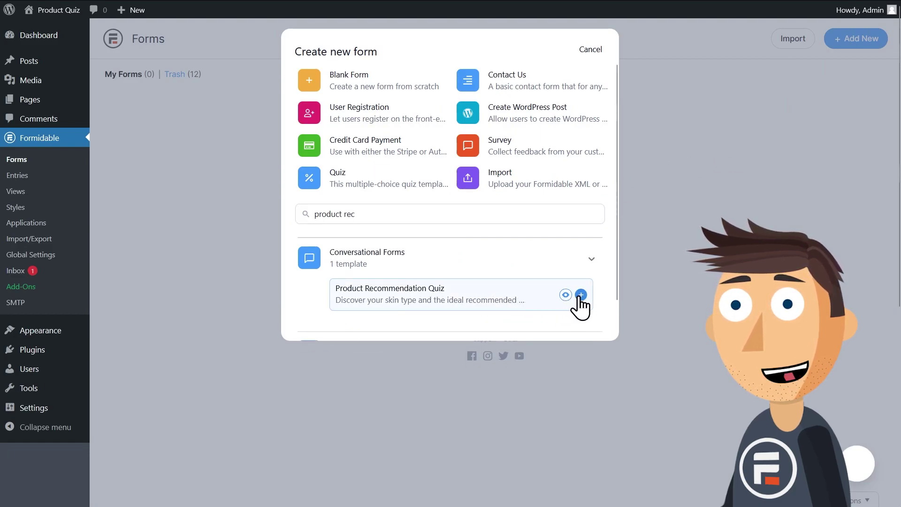
left_click(581, 294)
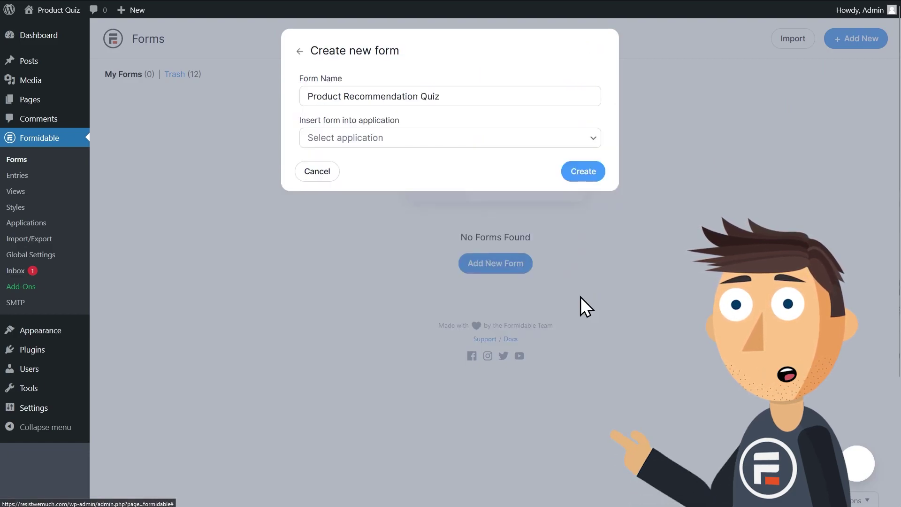
left_click(581, 171)
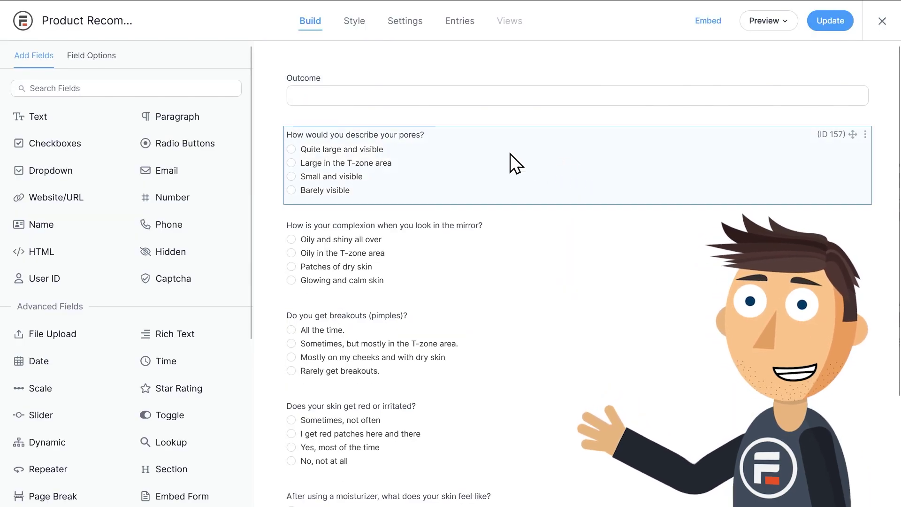
left_click(22, 22)
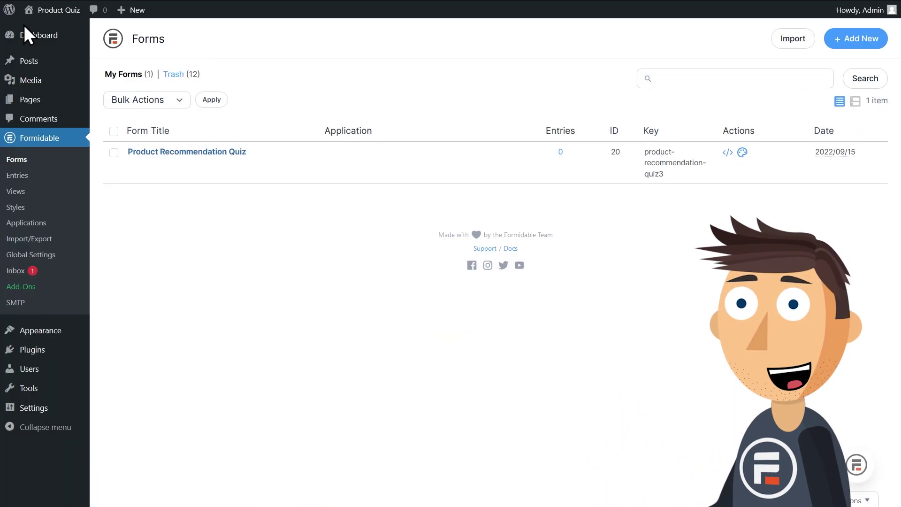
Step: Install the Conversational Forms, Quiz Maker and Surveys and Polls add-ons from the Add-Ons page
left_click(32, 287)
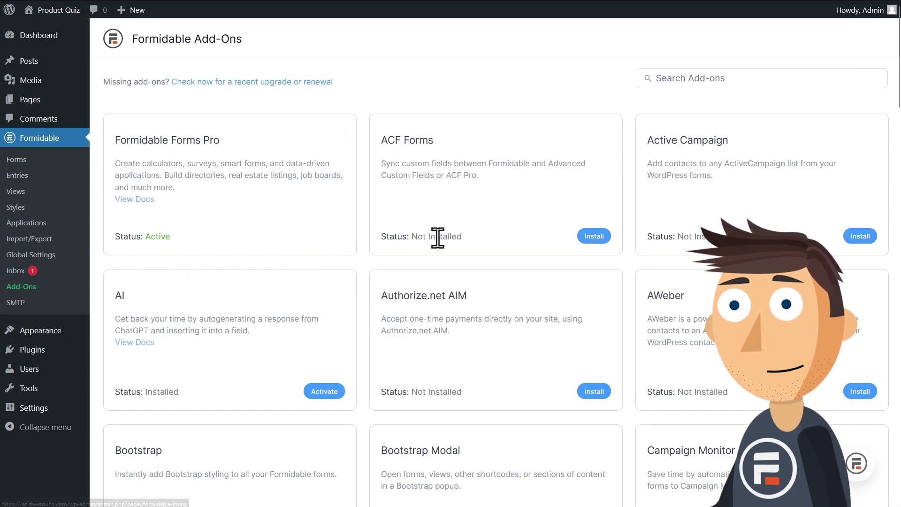
scroll(438, 239, "down", 7)
left_click(593, 347)
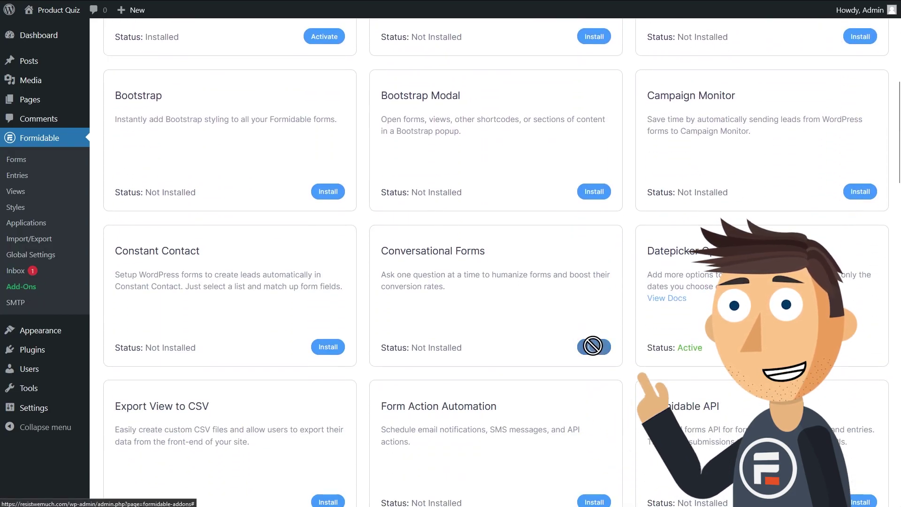
scroll(518, 271, "down", 20)
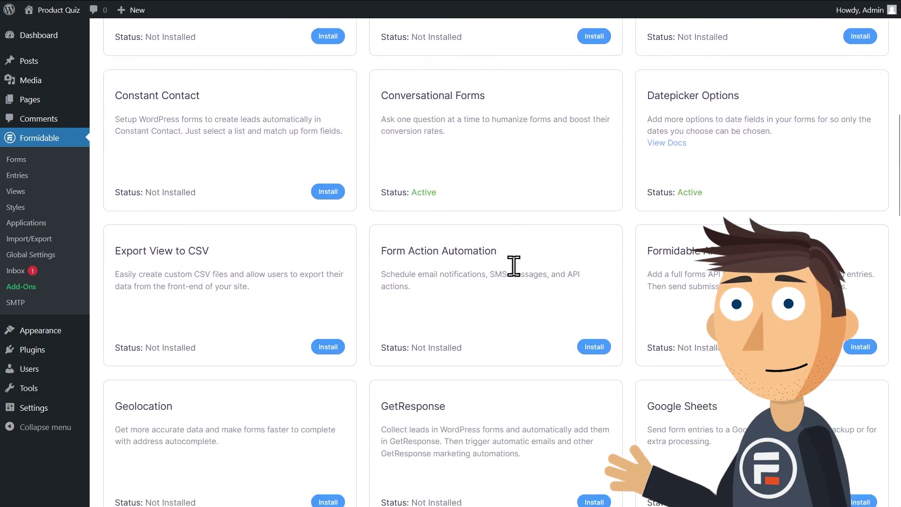
scroll(511, 266, "down", 3)
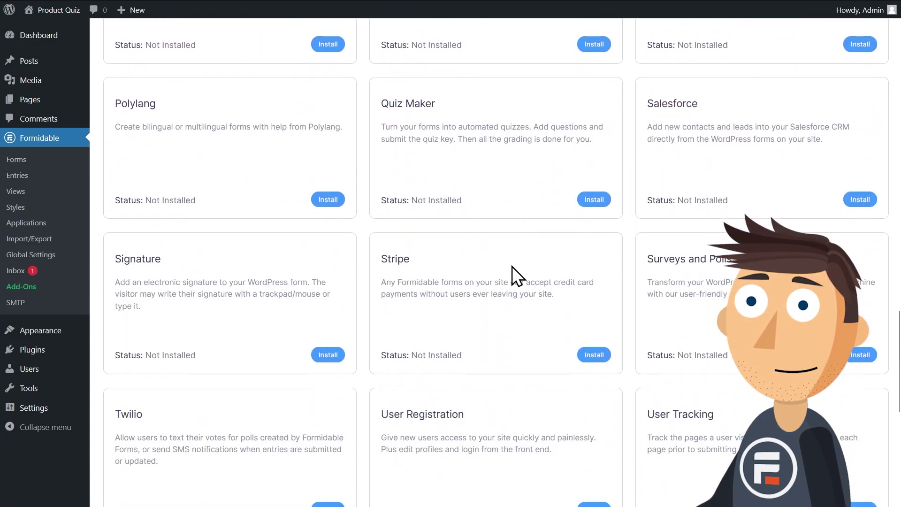
left_click(594, 155)
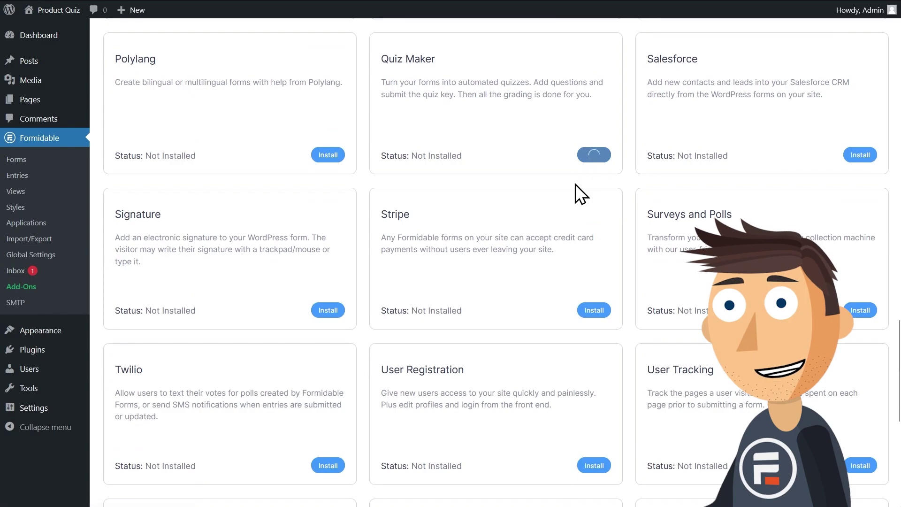
scroll(633, 180, "down", 1)
left_click(859, 250)
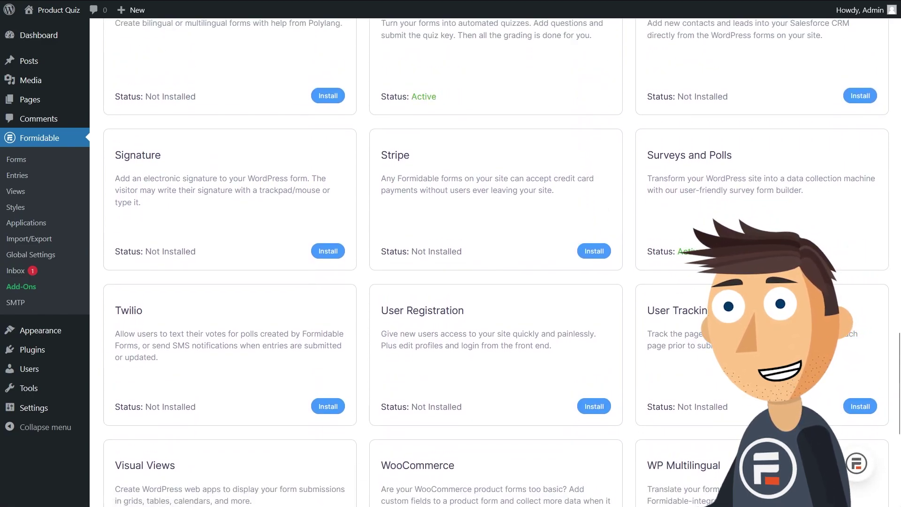
Step: Open the Product Recommendation Quiz in the builder and scroll through its skin-type questions
left_click(39, 160)
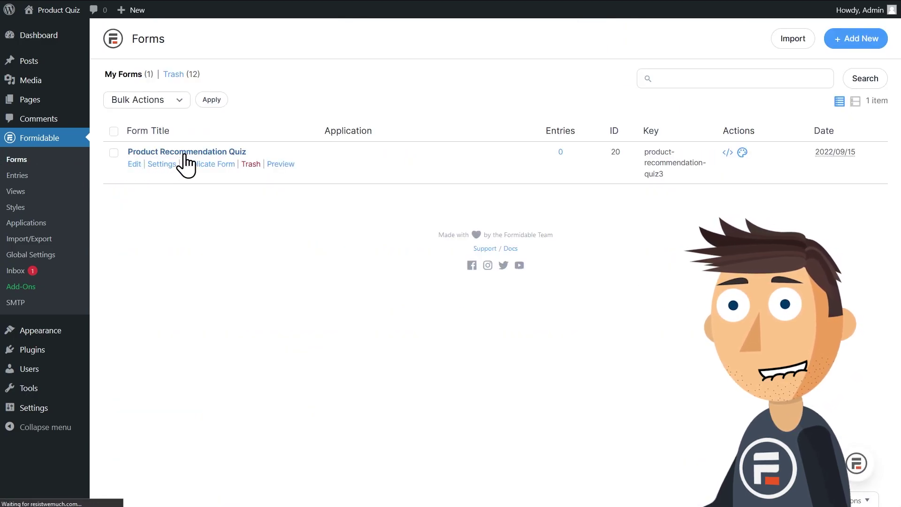
left_click(184, 153)
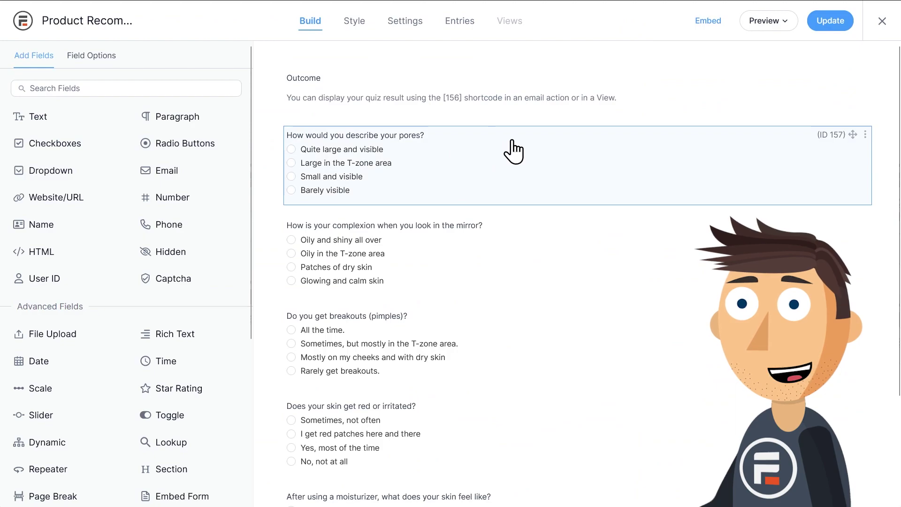
scroll(523, 142, "down", 3)
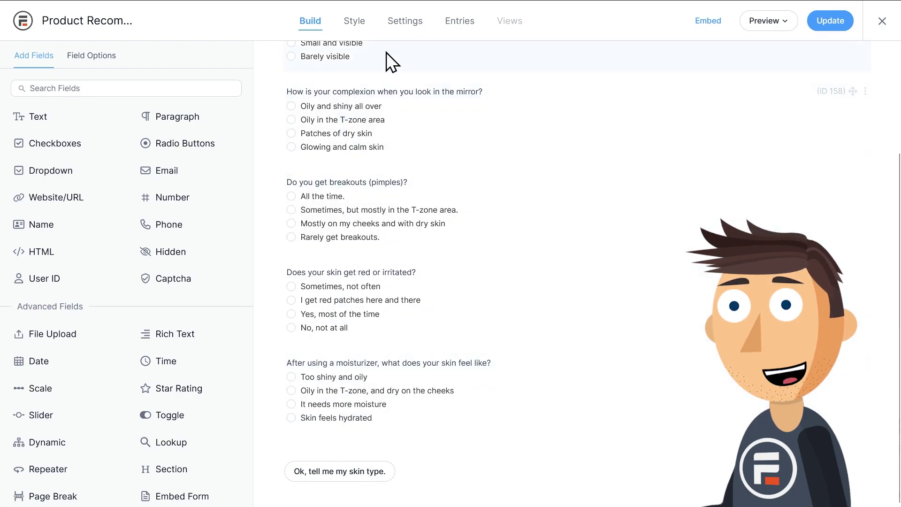
left_click(760, 21)
left_click(771, 43)
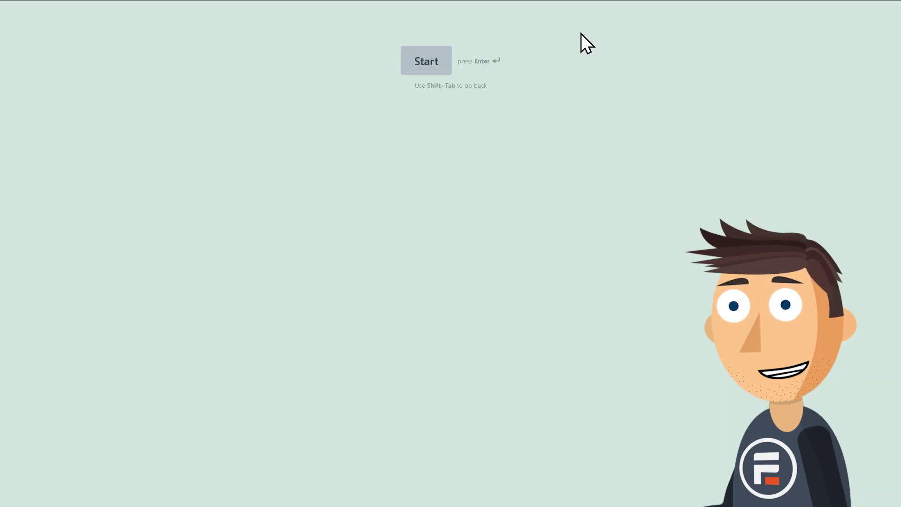
left_click(431, 61)
left_click(287, 94)
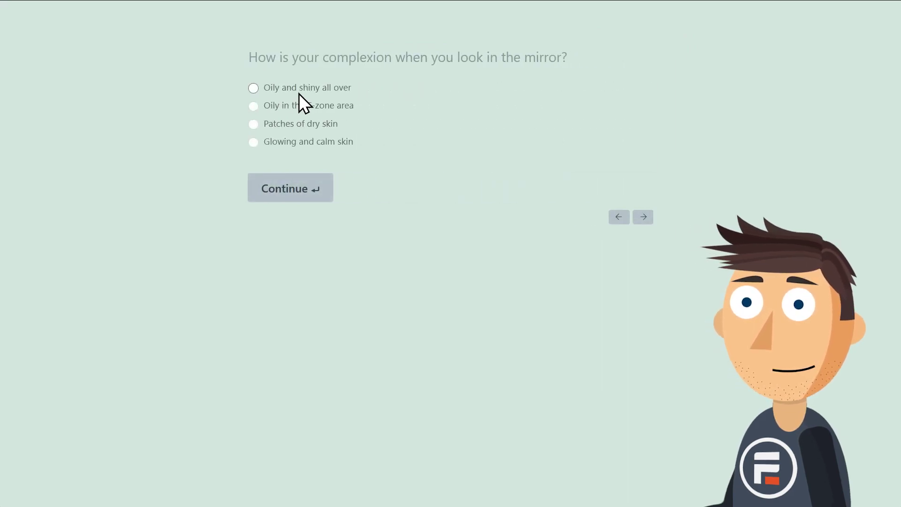
left_click(299, 94)
left_click(324, 141)
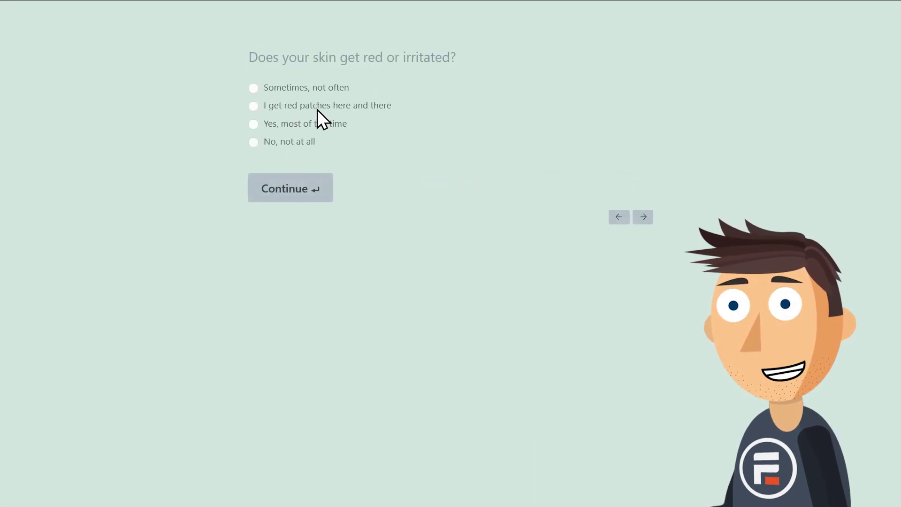
left_click(317, 108)
left_click(314, 124)
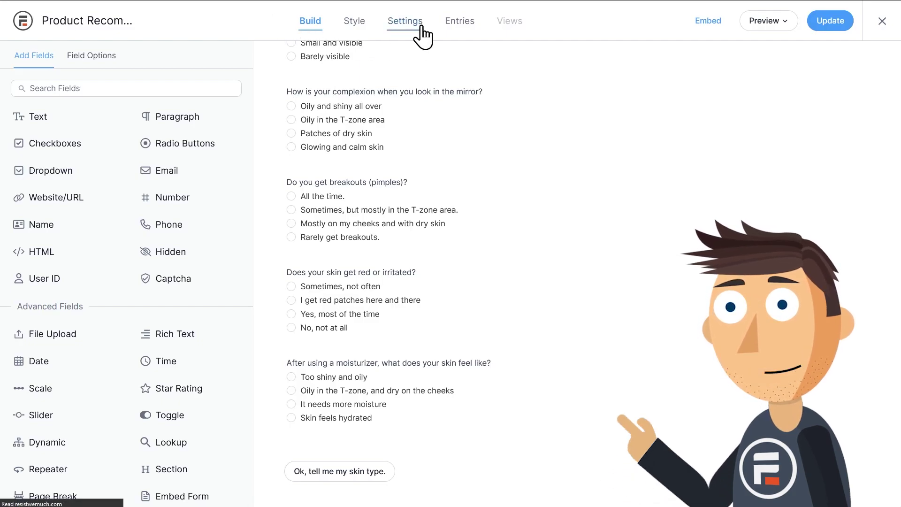
Step: In the form's Actions & Notifications settings, switch off the Confirmation action
left_click(422, 29)
left_click(113, 116)
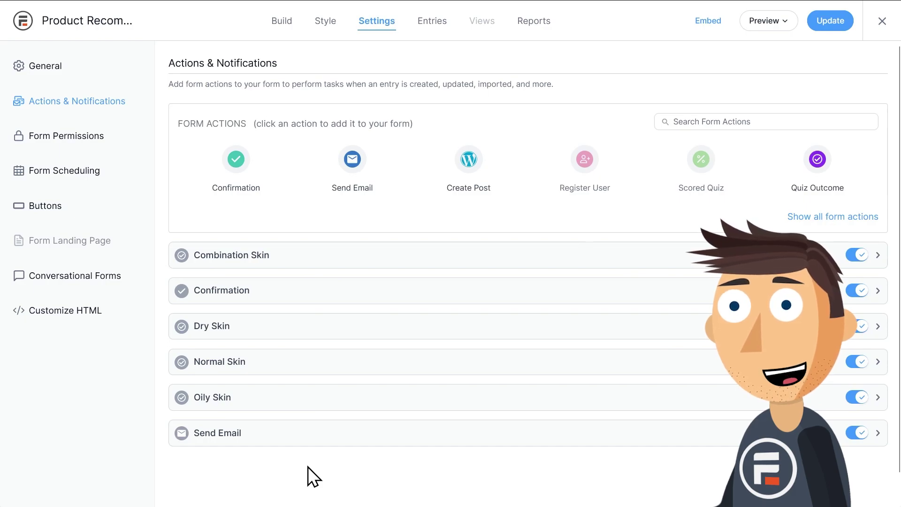
left_click(273, 291)
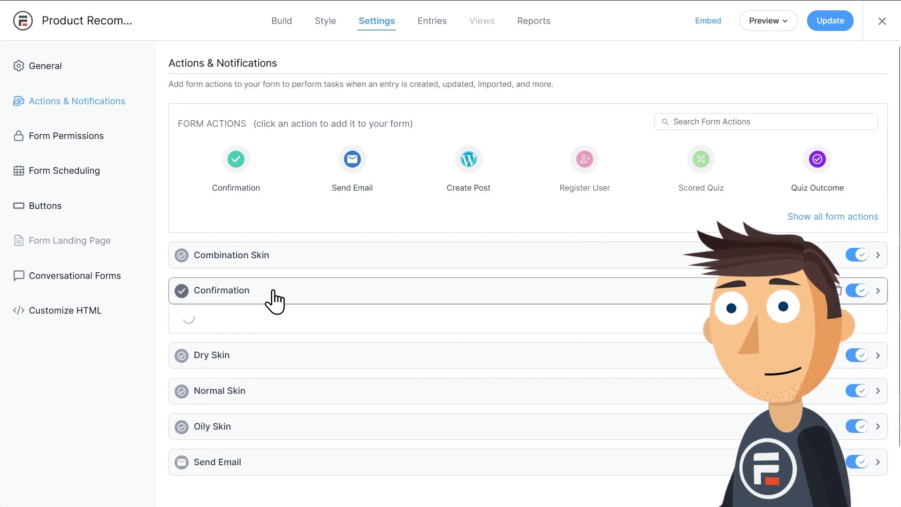
scroll(274, 300, "down", 1)
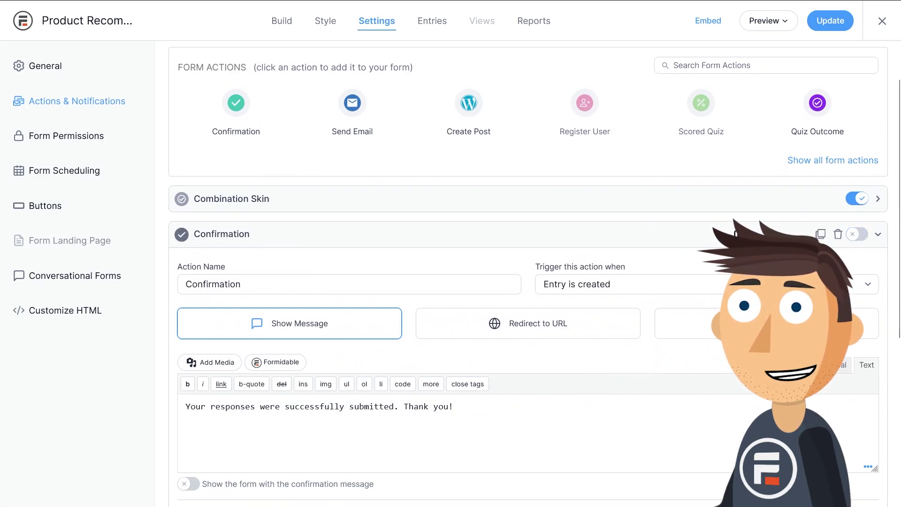
left_click(474, 241)
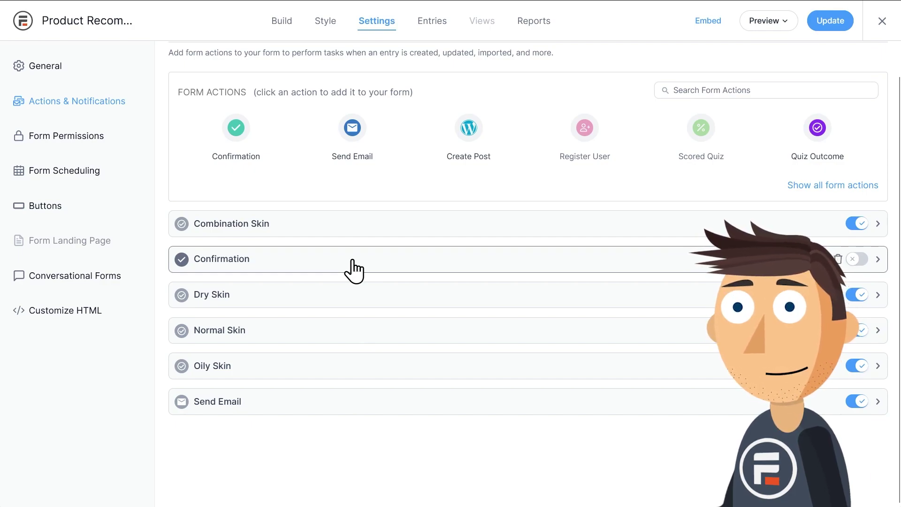
Step: Review the Send Email action's settings and collapse it again
left_click(302, 398)
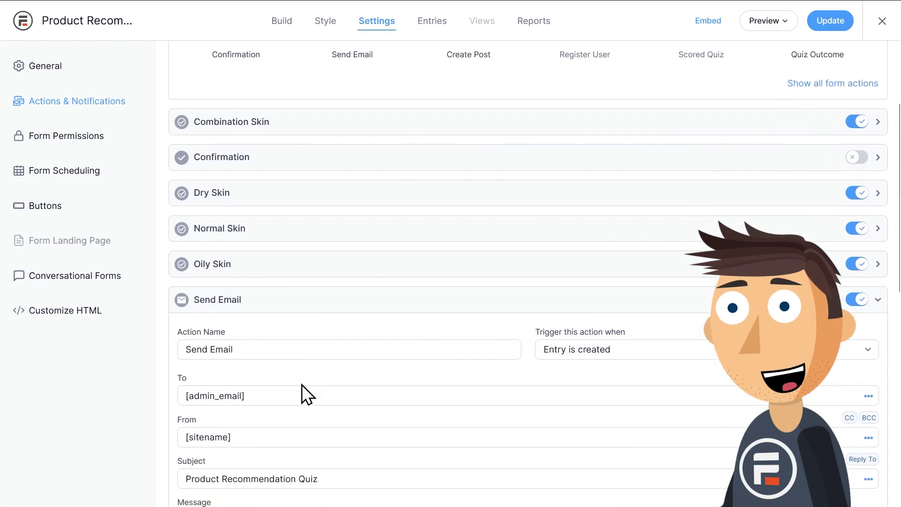
scroll(283, 422, "down", 1)
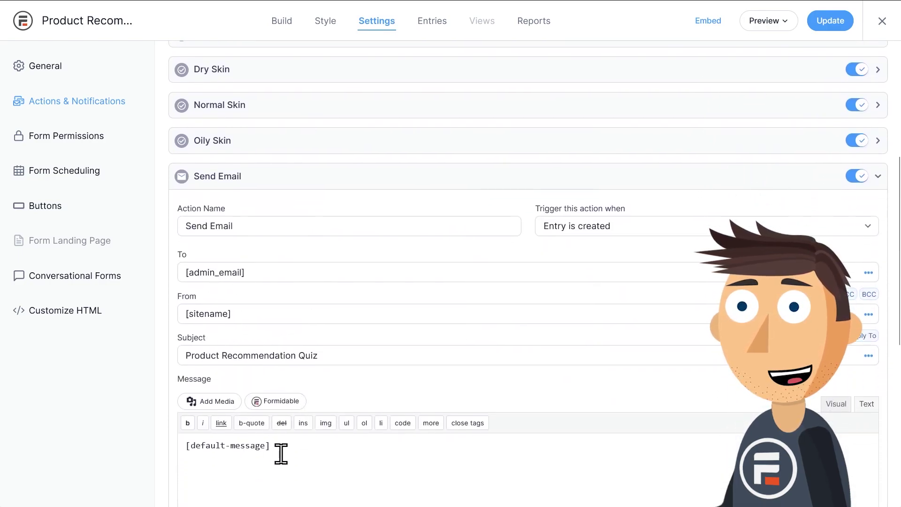
left_click(328, 182)
scroll(378, 216, "up", 1)
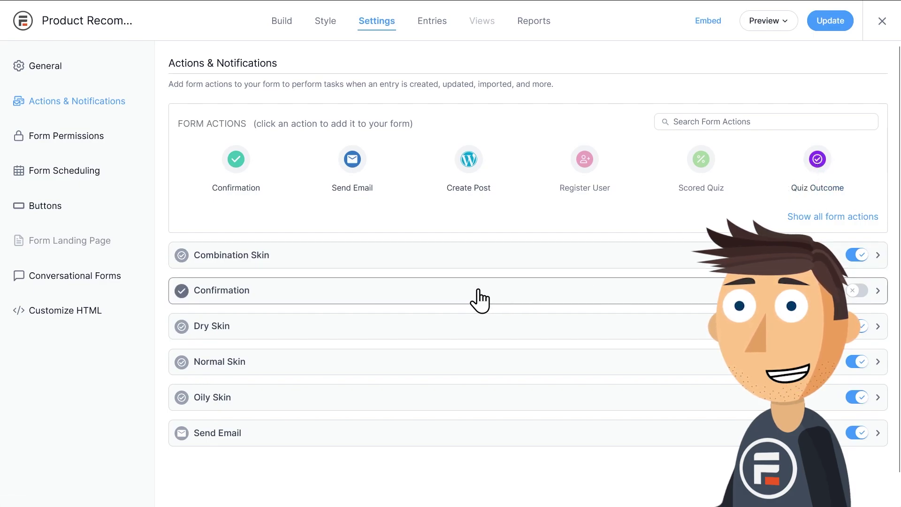
left_click(268, 263)
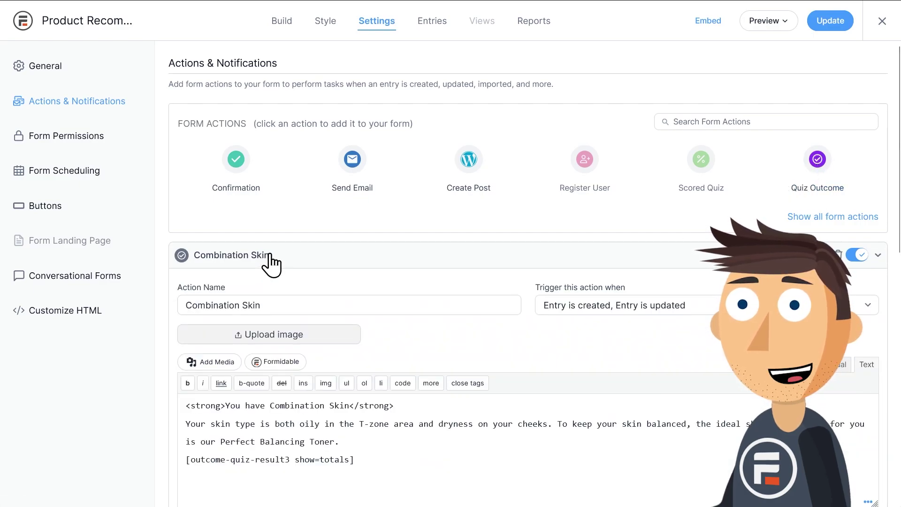
scroll(282, 266, "down", 2)
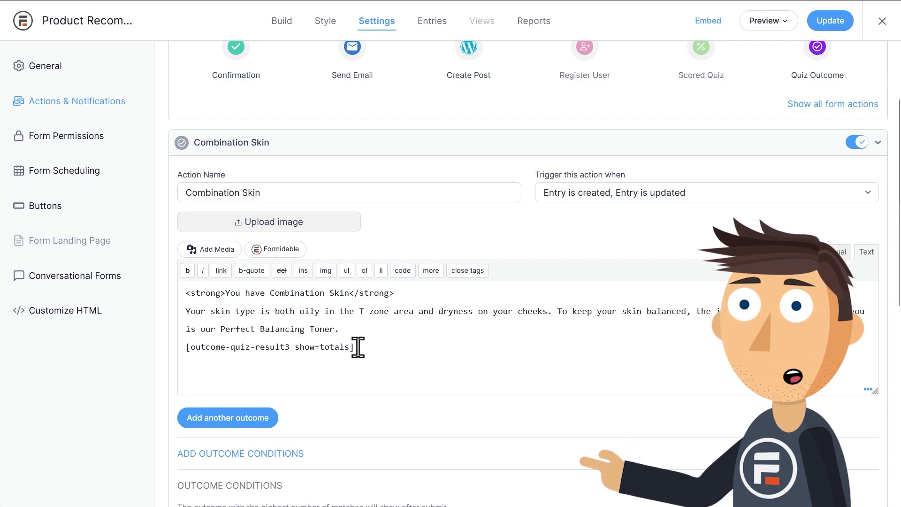
scroll(357, 347, "down", 2)
scroll(359, 346, "down", 3)
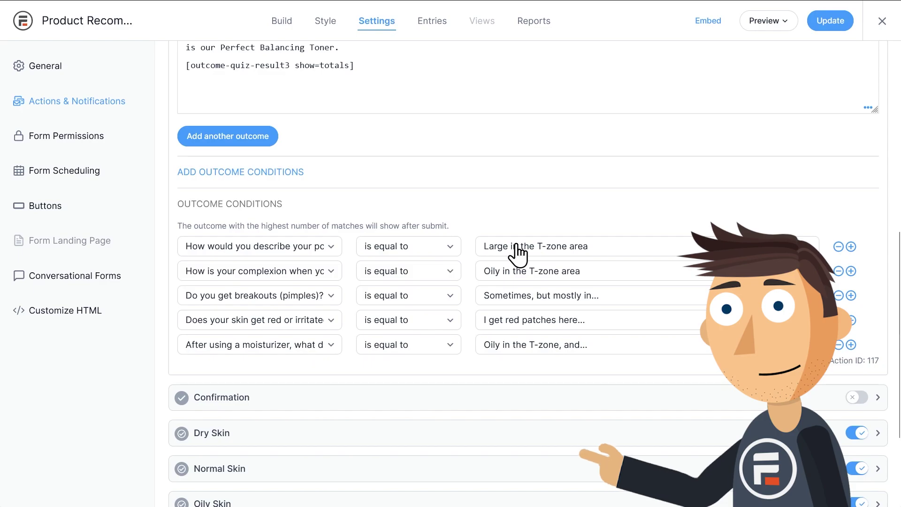
left_click(322, 252)
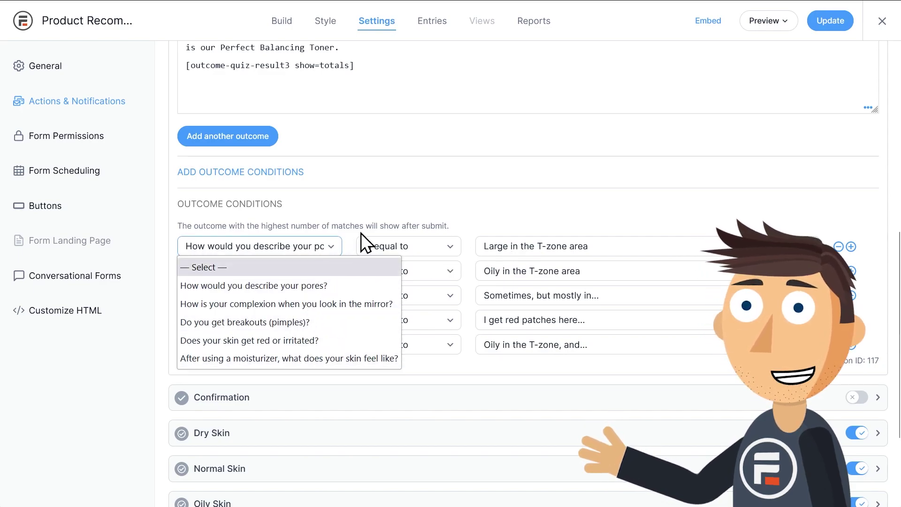
left_click(479, 240)
left_click(478, 240)
left_click(531, 209)
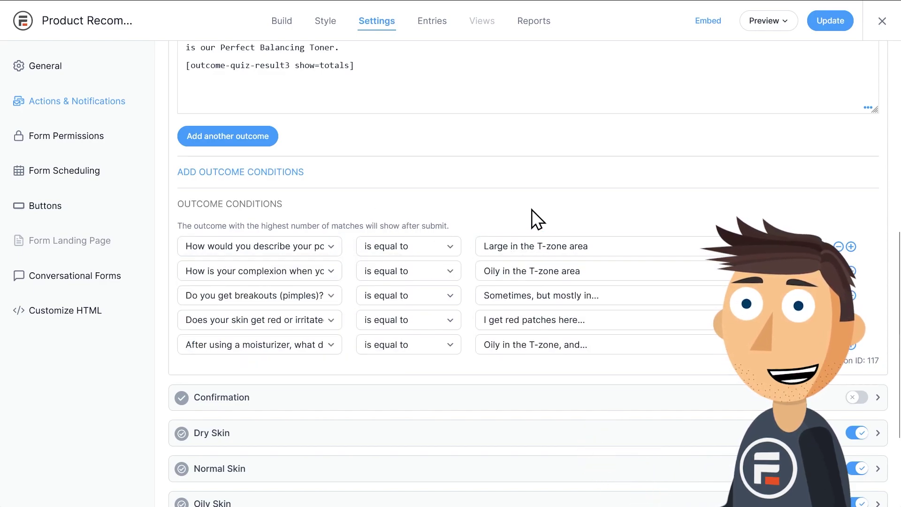
Step: Delete the result shortcode line from the Combination Skin message
scroll(523, 244, "up", 5)
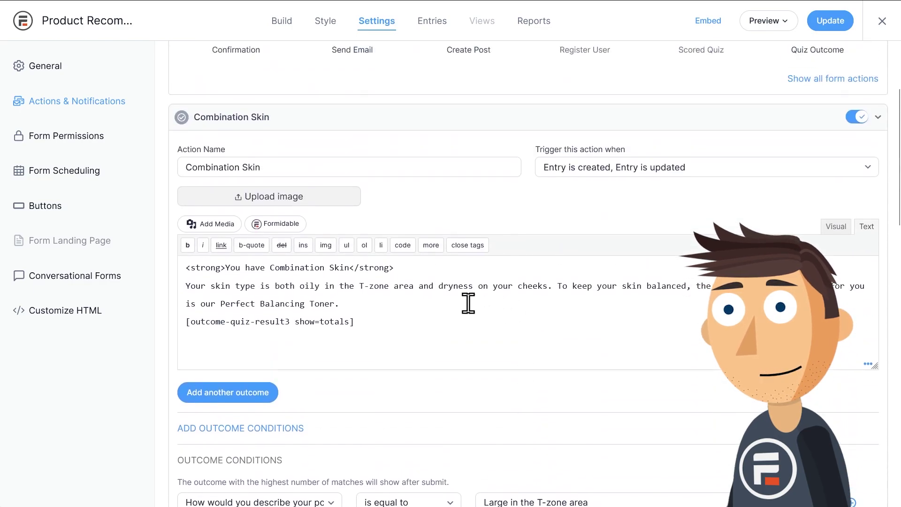
left_click(425, 318)
triple_click(421, 318)
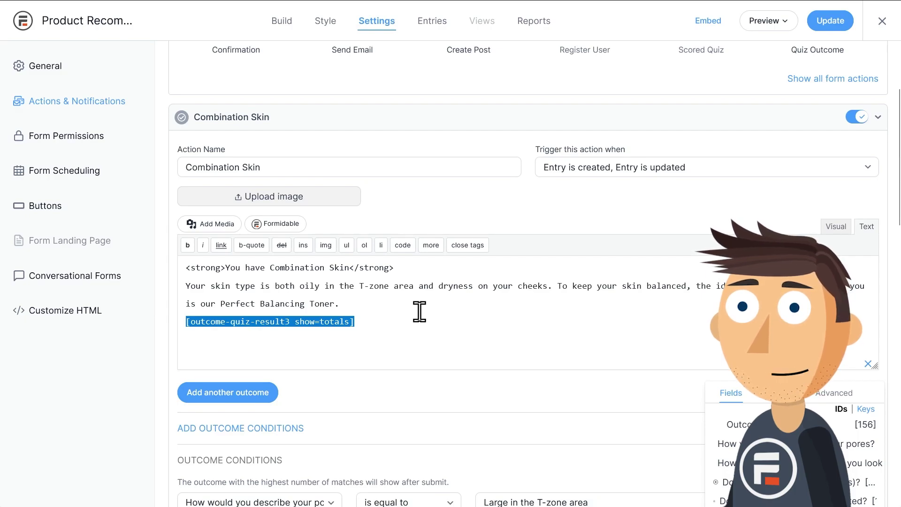
key("BackSpace")
key("BackSpace")
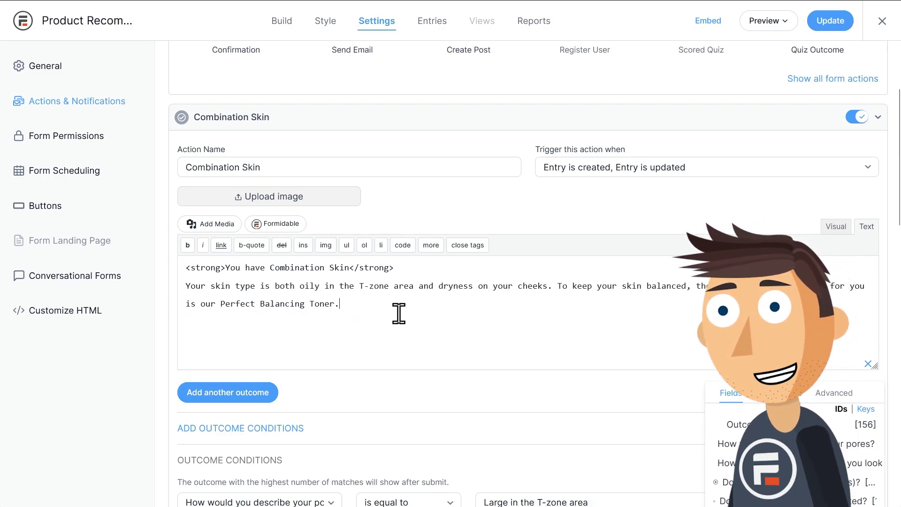
Step: Make 'Perfect Balancing Toner' bold in the Visual editor, without a link, and update the settings
left_click(835, 227)
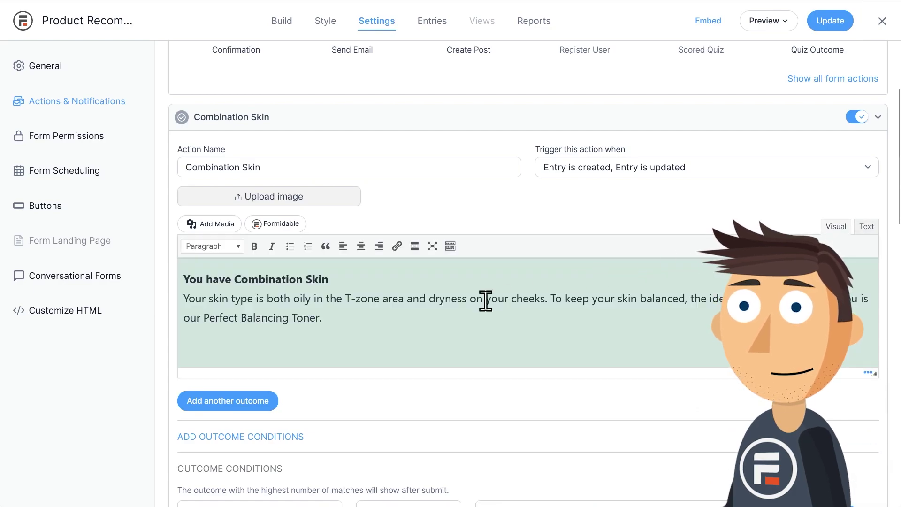
left_click(320, 317)
left_click_drag(316, 317, 203, 317)
left_click(258, 248)
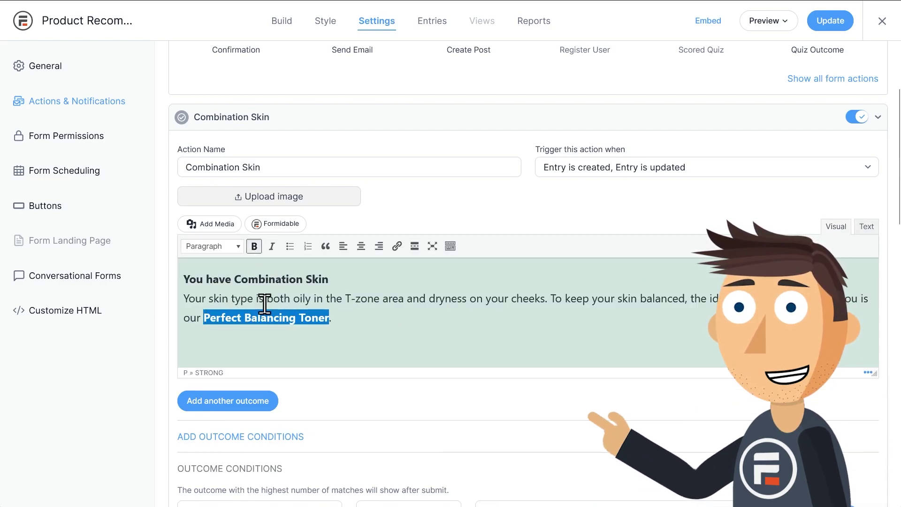
left_click(397, 246)
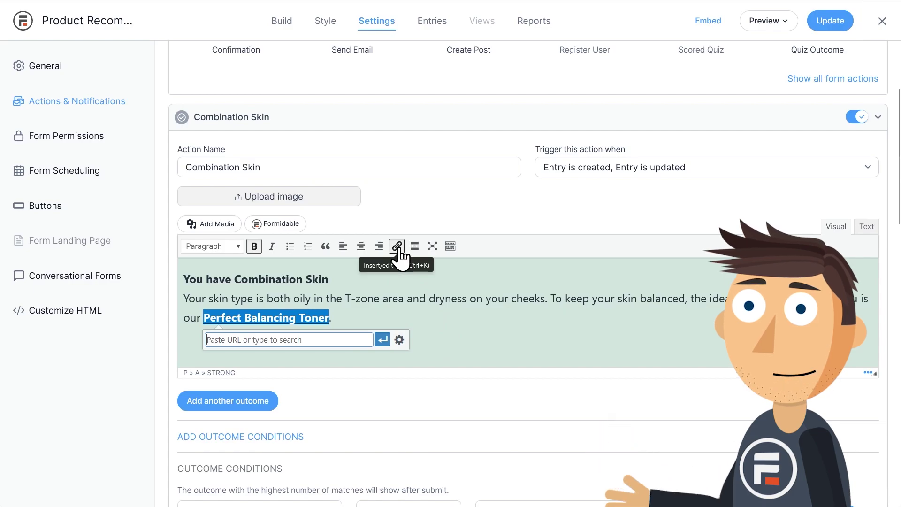
left_click(425, 318)
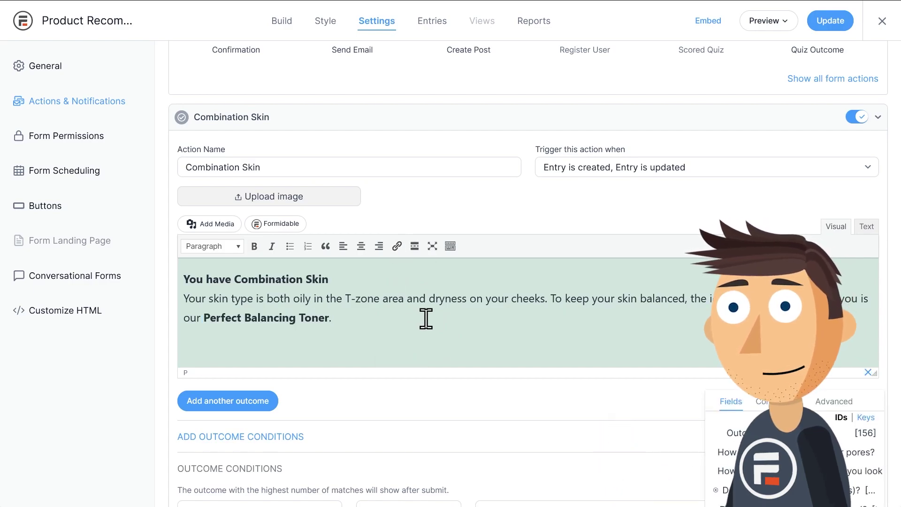
left_click(843, 26)
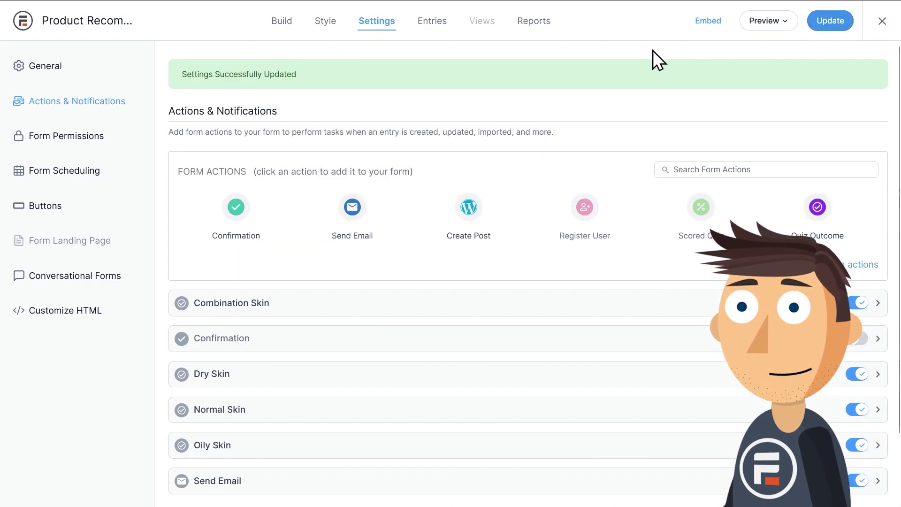
Step: In the builder, set the pores, complexion and breakouts questions to the Buttons display format
left_click(276, 29)
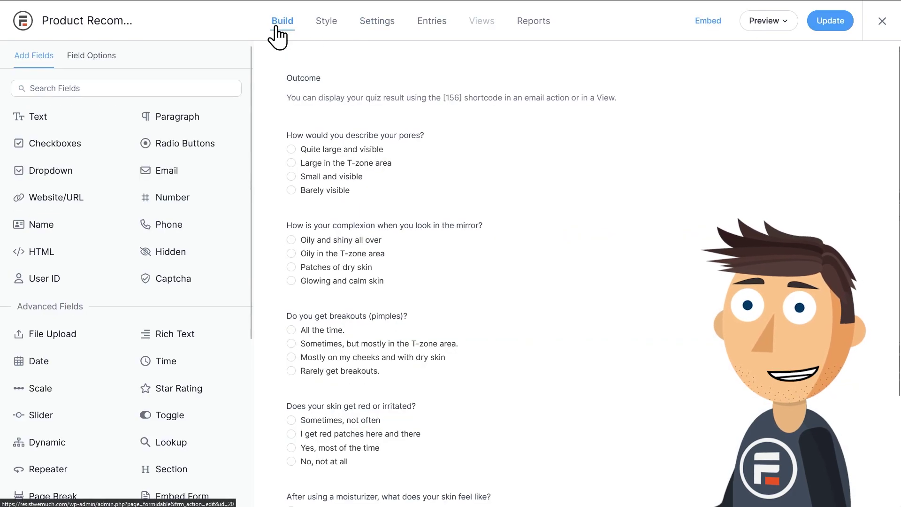
left_click(413, 127)
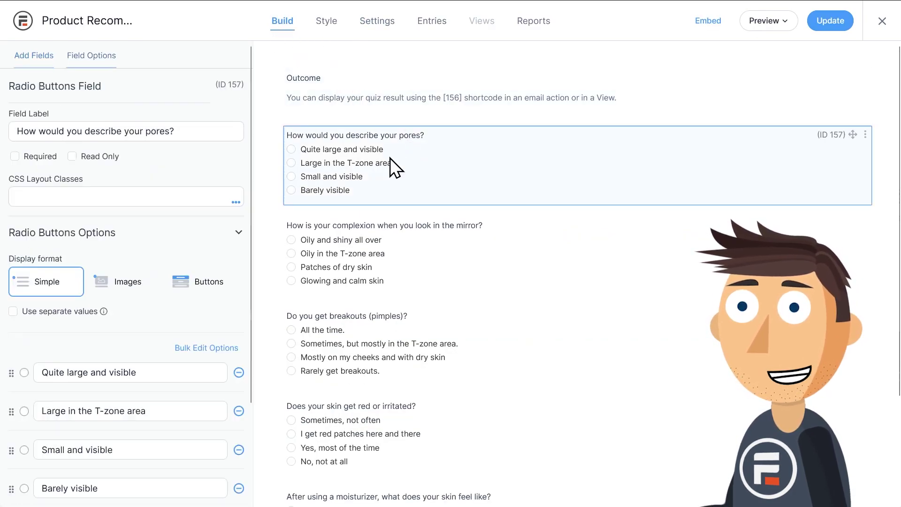
left_click(195, 290)
left_click(412, 297)
left_click(197, 285)
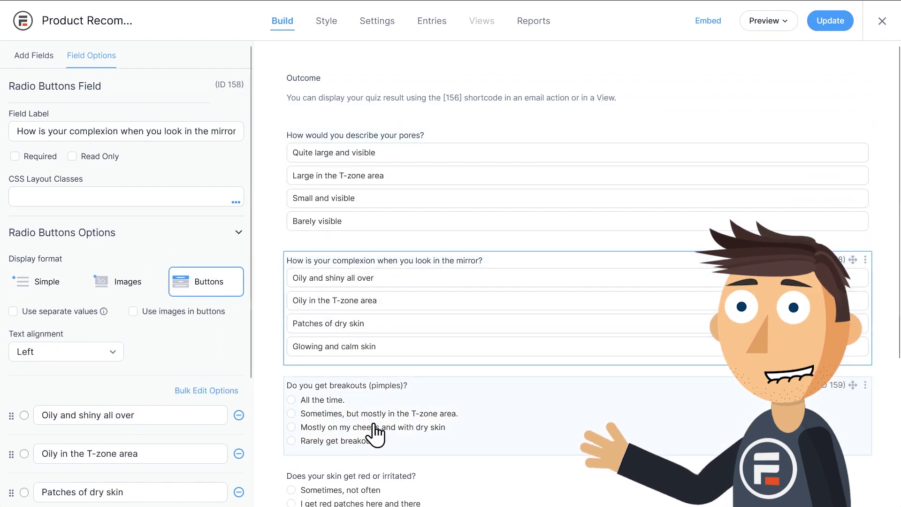
left_click(376, 434)
left_click(197, 285)
Step: Set the red or irritated and moisturizer questions to the Buttons display format as well
scroll(351, 328, "down", 3)
left_click(351, 327)
left_click(207, 281)
scroll(399, 329, "down", 1)
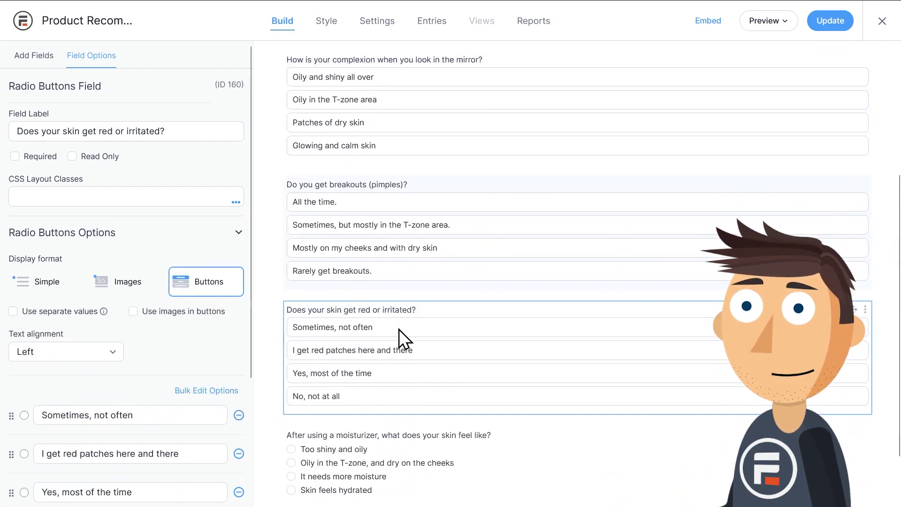
left_click(401, 436)
left_click(204, 283)
scroll(416, 452, "down", 2)
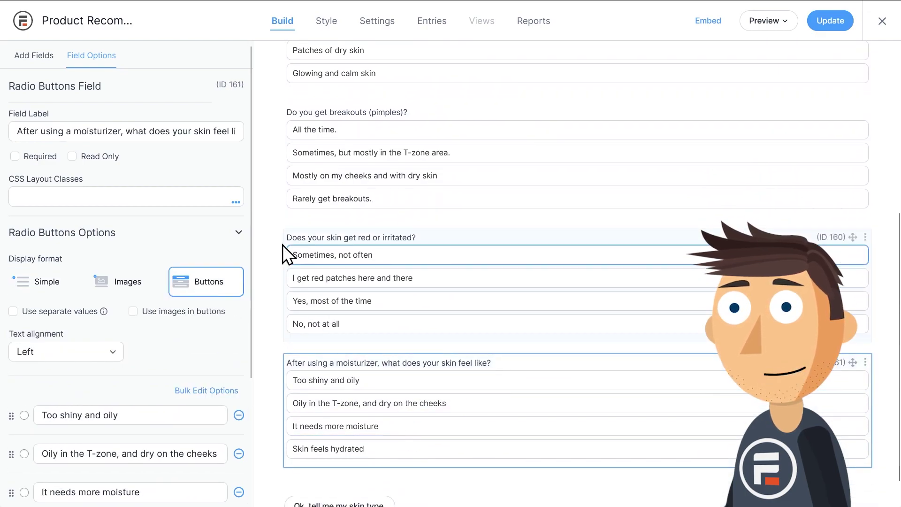
left_click(37, 59)
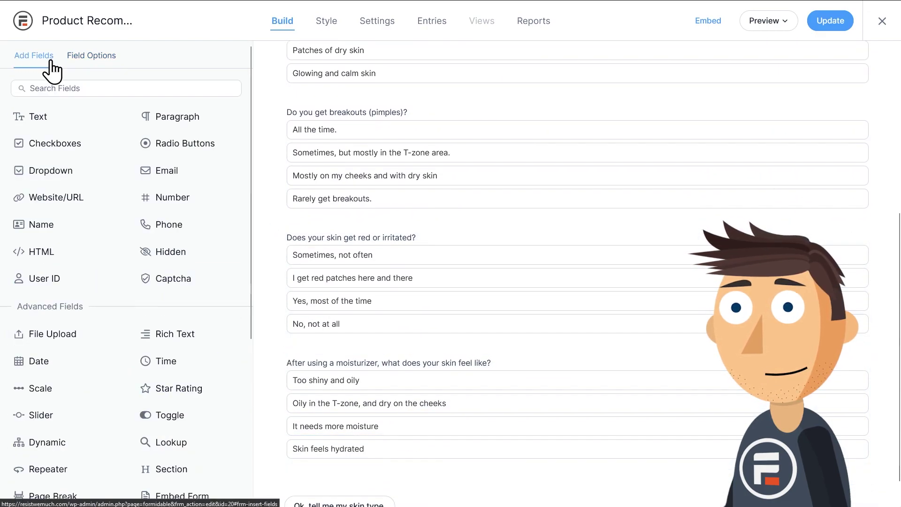
Step: Add an Email field labelled 'What is your email?' and update the form
left_click(209, 176)
left_click(322, 407)
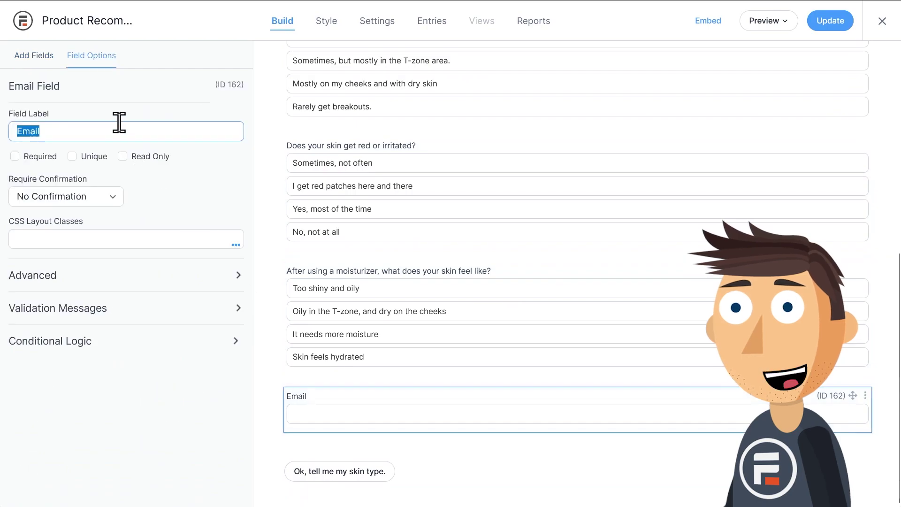
type("What is your email?")
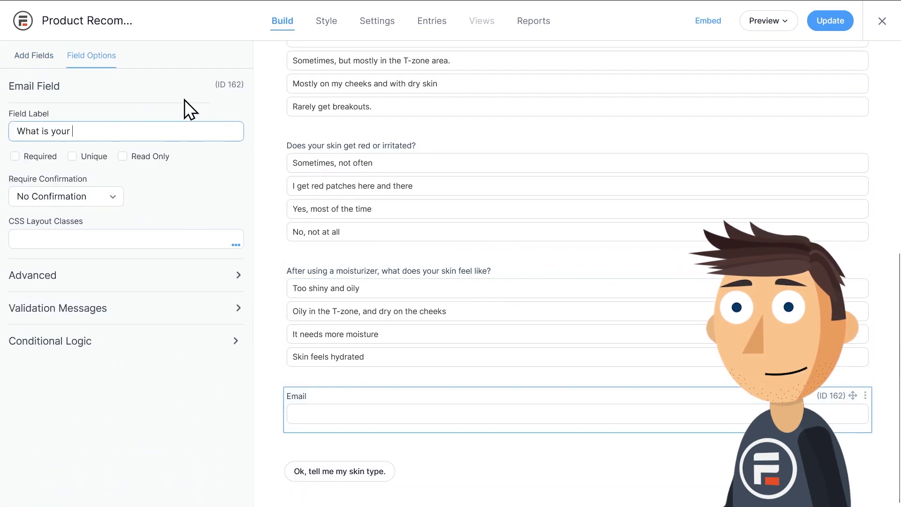
left_click(546, 446)
left_click(840, 20)
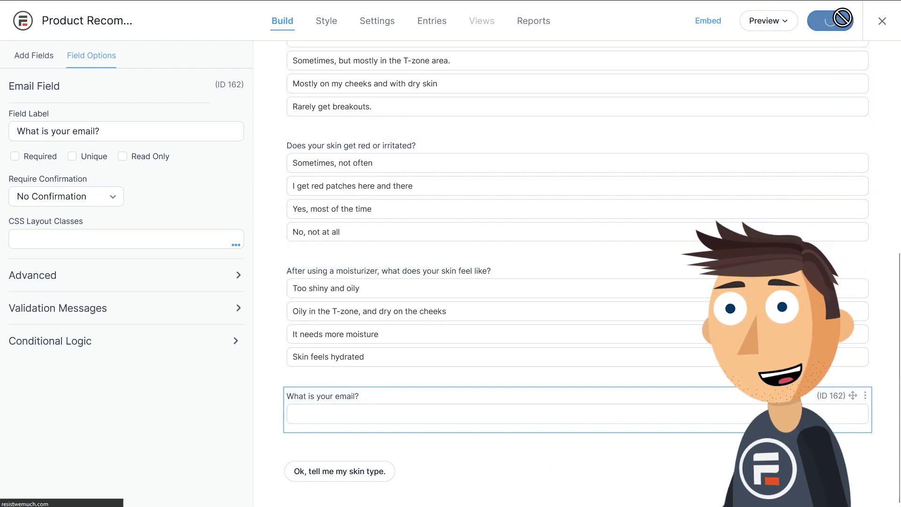
Step: Preview the quiz on a blank page and start it
left_click(779, 26)
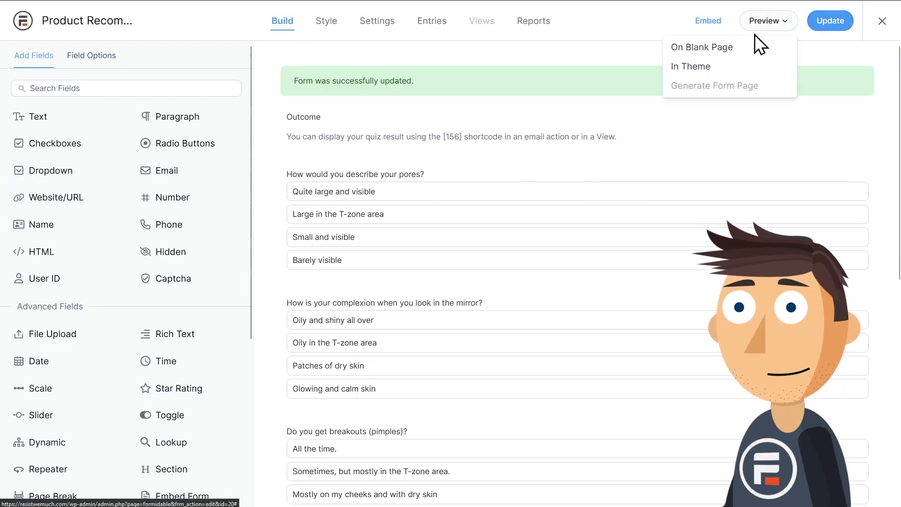
left_click(751, 48)
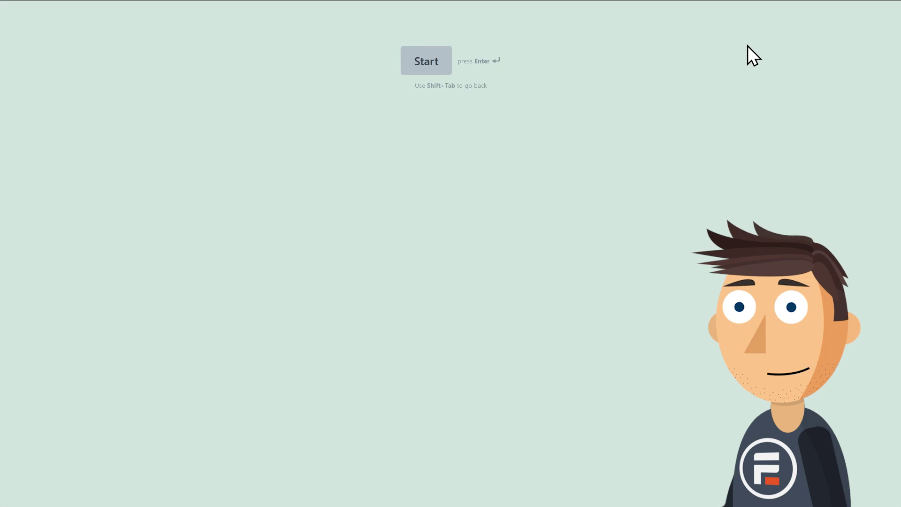
key("Return")
Step: Answer all five skin questions, starting with Large pores in the T-zone, and submit a sample email address
left_click(510, 134)
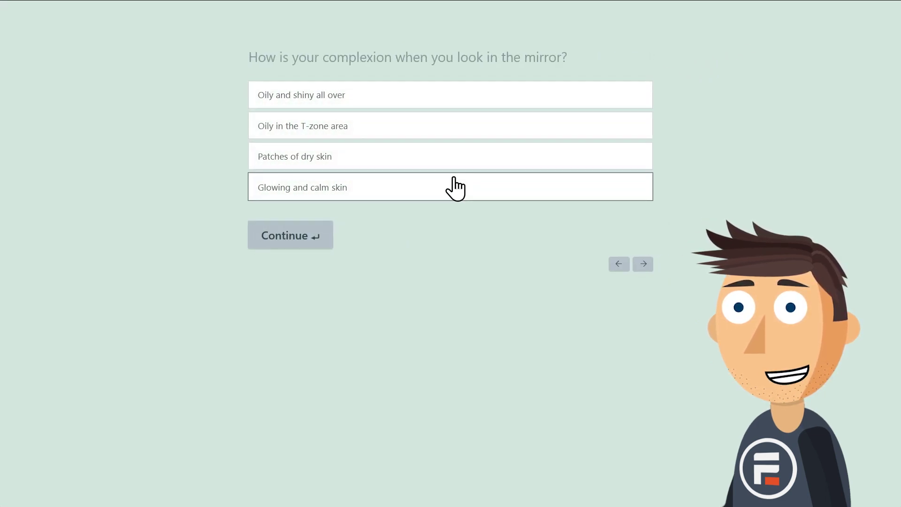
left_click(455, 187)
left_click(426, 141)
left_click(368, 99)
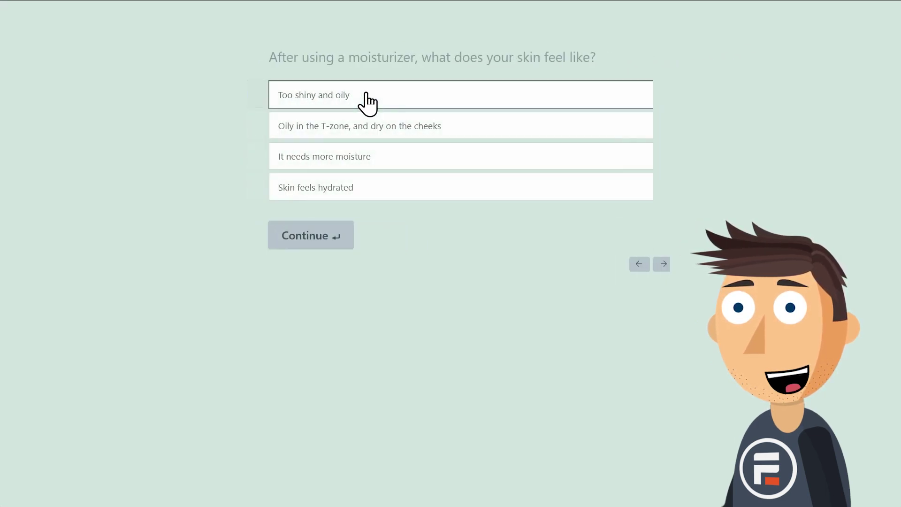
left_click(368, 100)
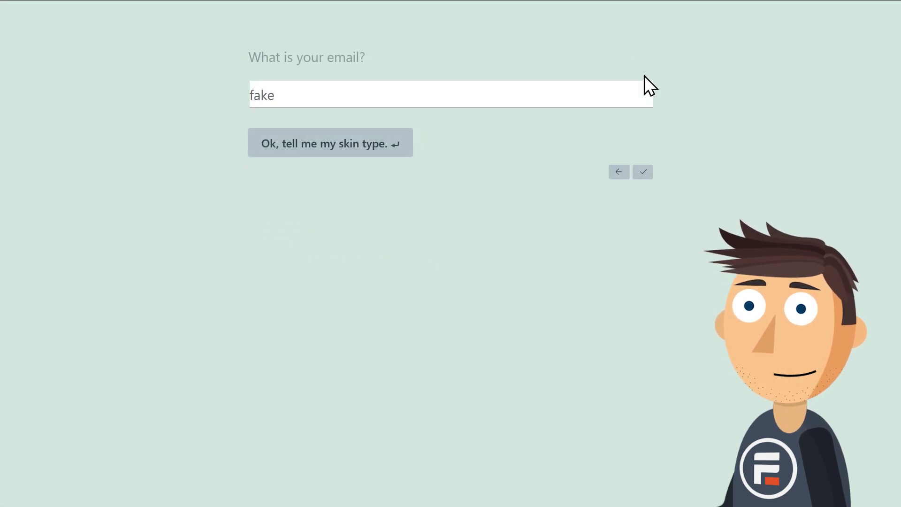
type("fake@fake.com")
key("Return")
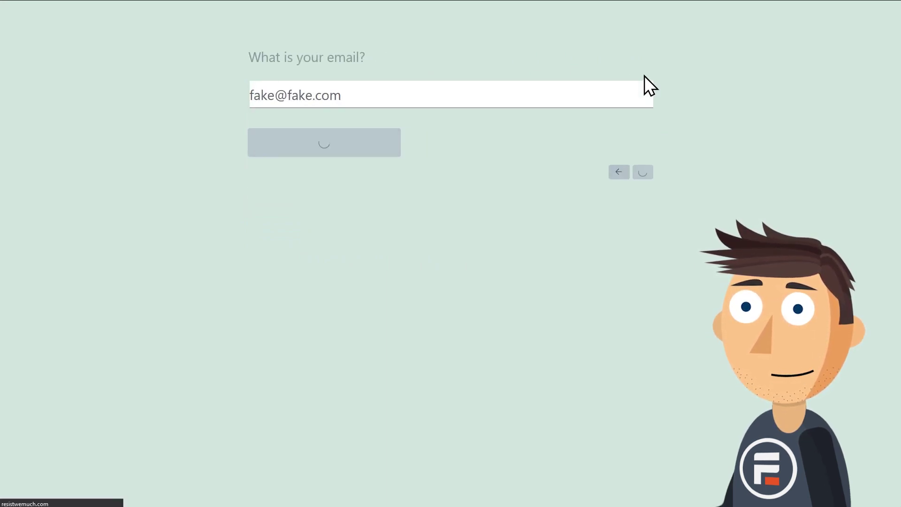